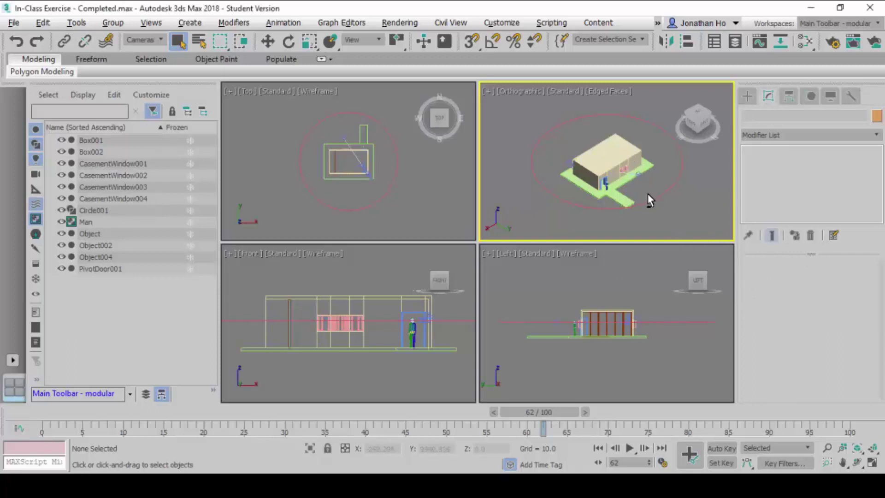
Unhide all hidden objects in the scene.
key(alt+w)
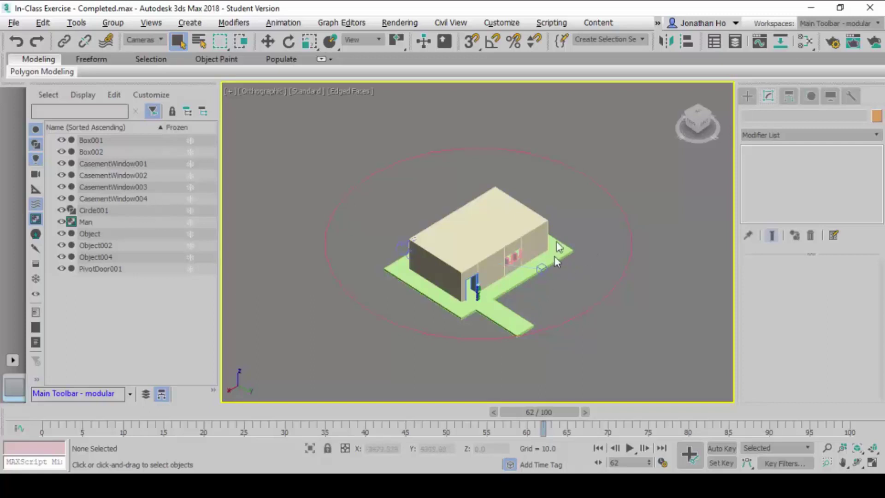
key(alt+w)
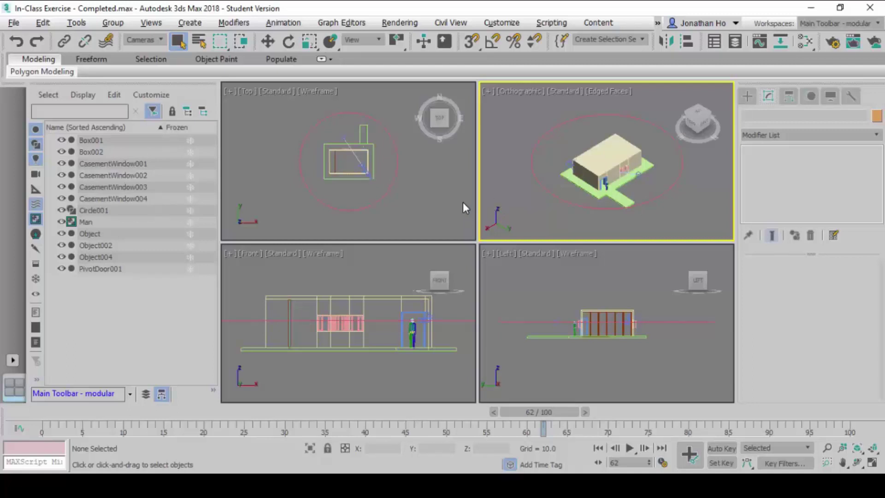
right_click(501, 174)
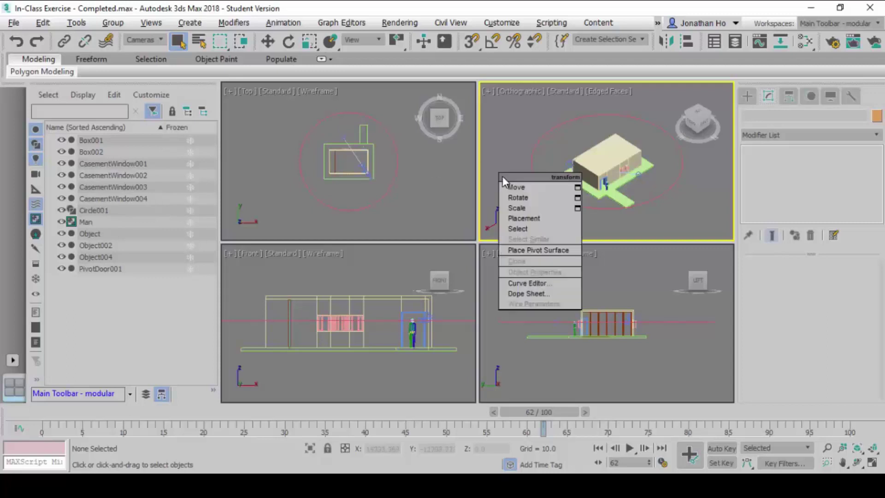
click(585, 116)
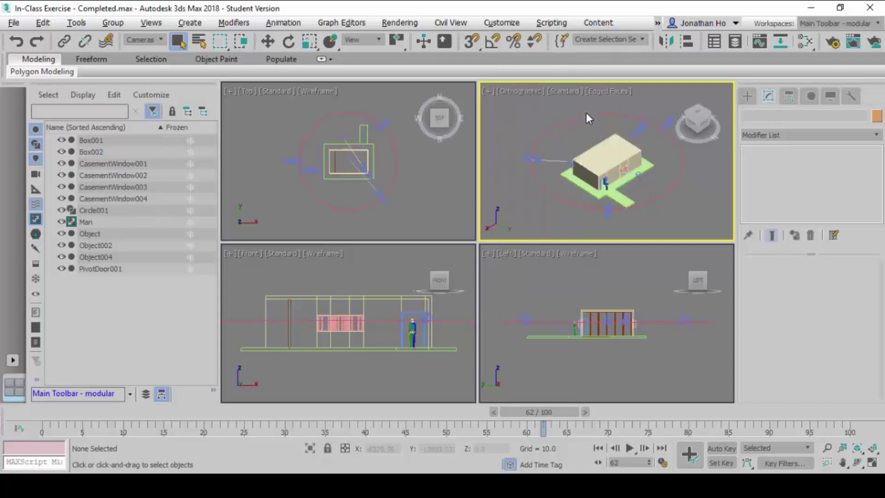
Select all the cameras and their targets around the building in the Top view and hide them, keeping that viewport on Top.
right_click(544, 130)
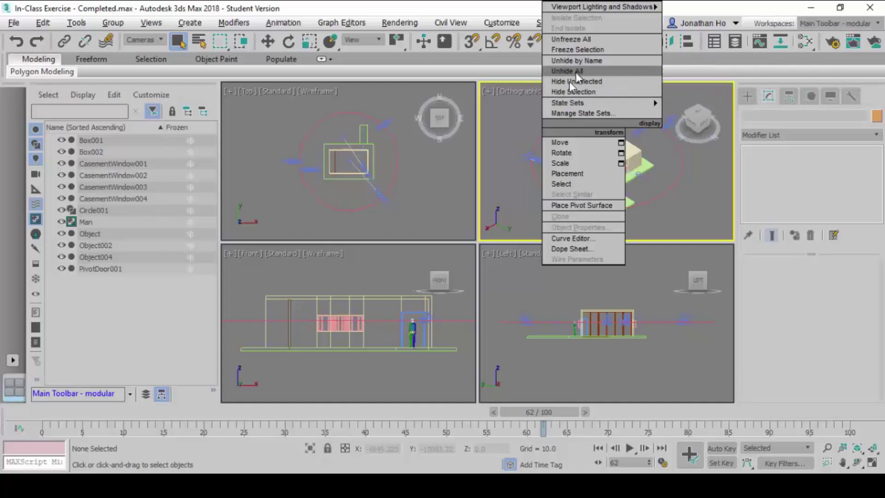
click(244, 132)
drag(265, 99, 415, 238)
right_click(398, 220)
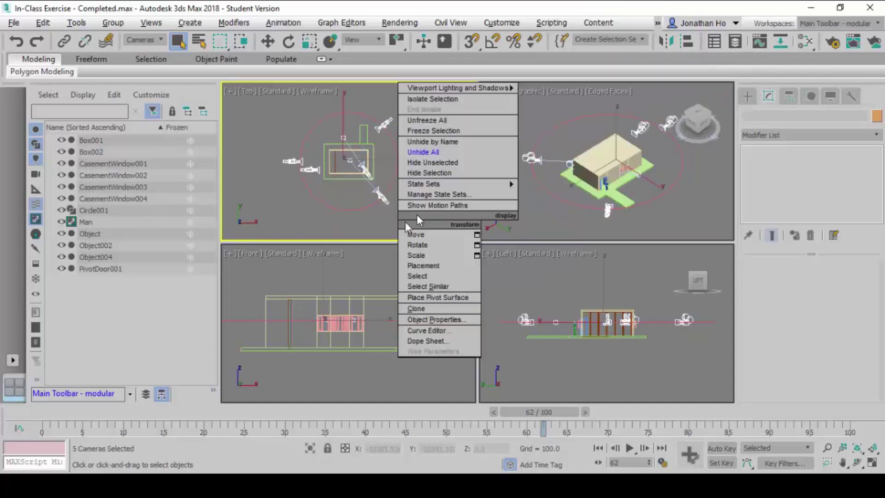
click(462, 172)
alt+middle_drag(462, 172, 398, 187)
right_click(395, 188)
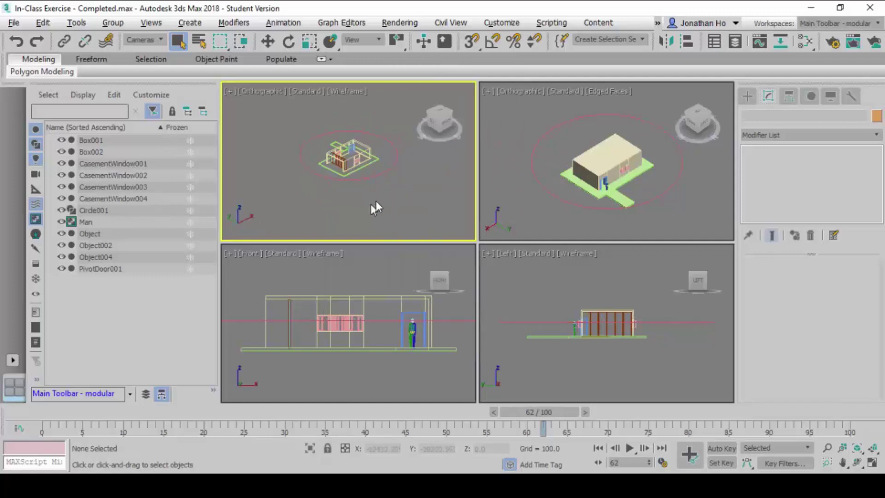
key(t)
Unhide only Camera 01 - Path Constraint by name.
click(499, 182)
right_click(496, 180)
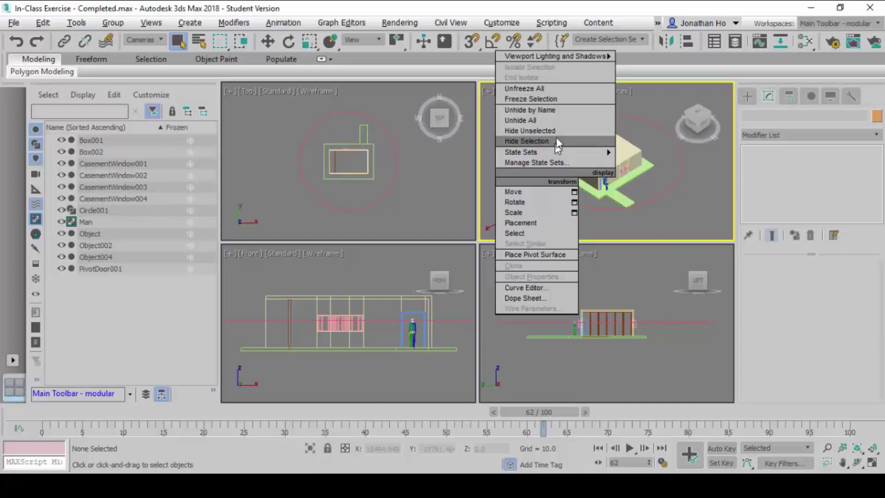
click(561, 111)
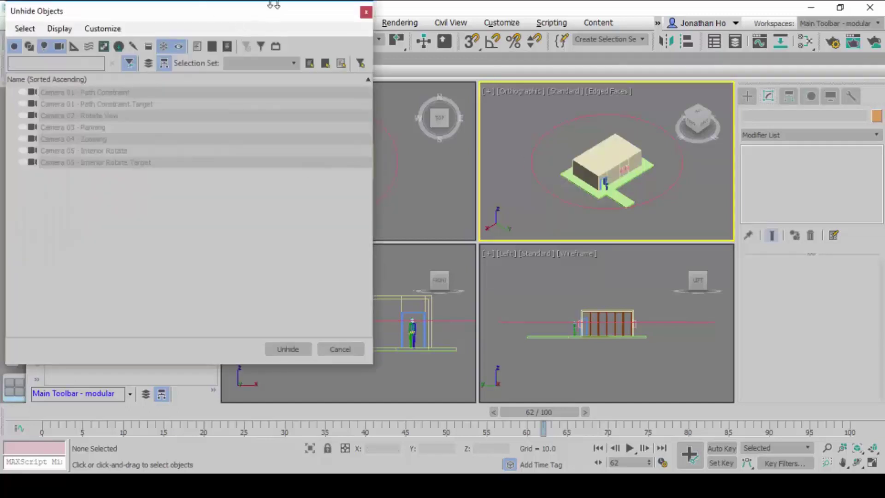
drag(304, 18, 431, 41)
click(245, 116)
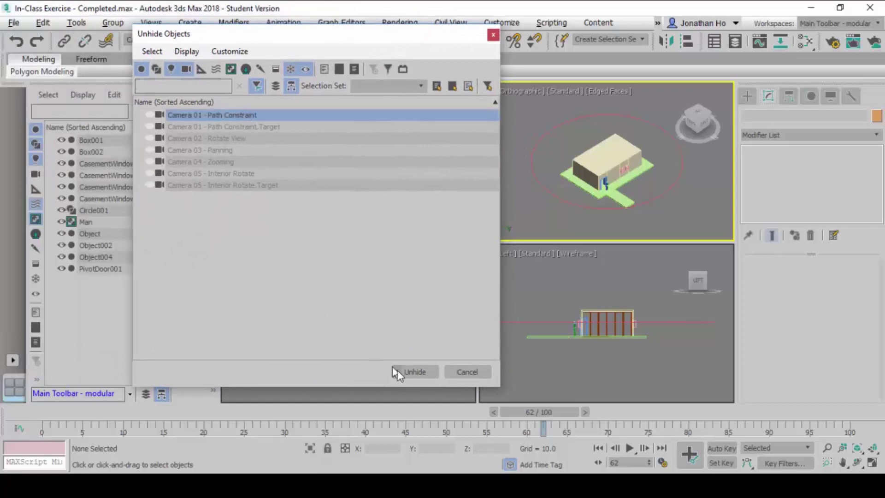
click(410, 371)
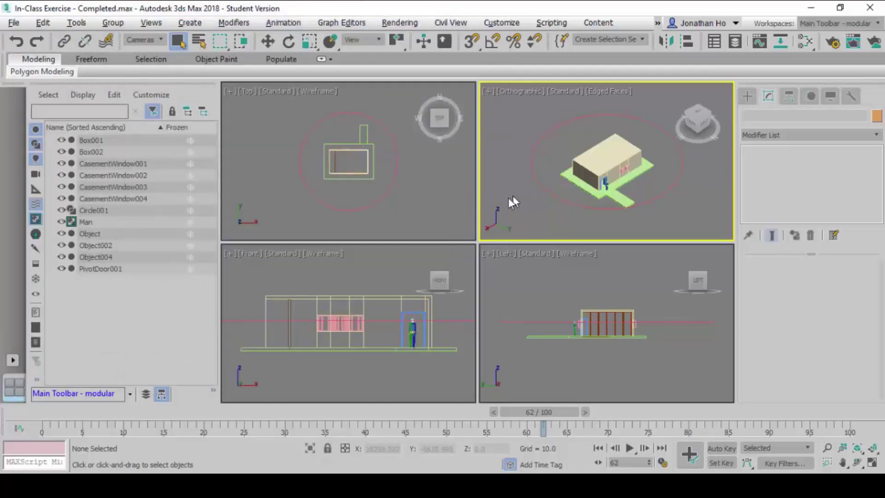
Unhide Camera 01 - Path Constraint.Target by name.
right_click(495, 182)
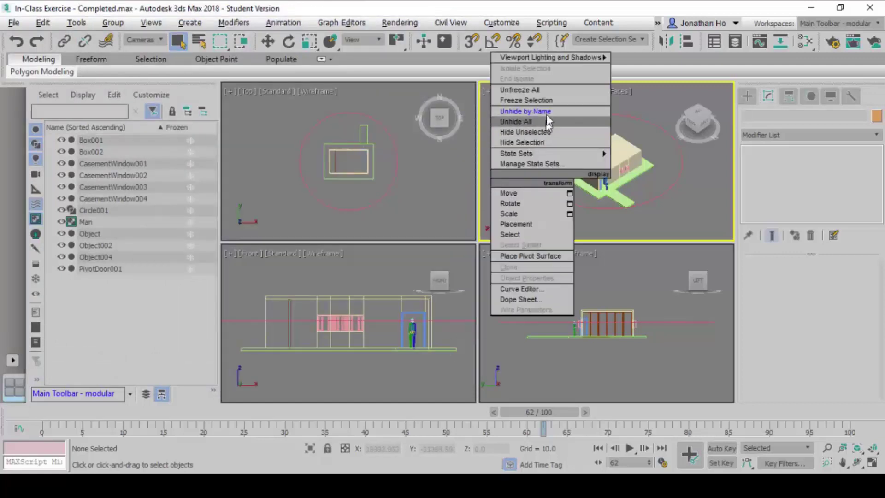
click(526, 113)
click(166, 93)
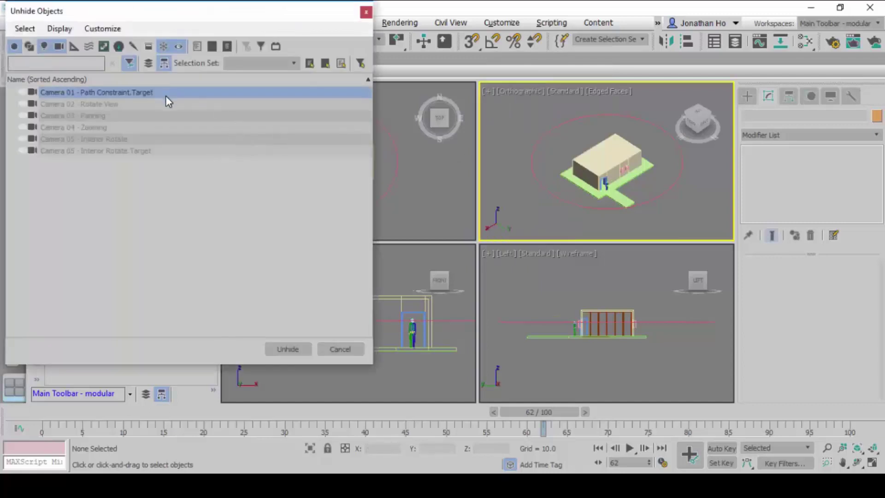
click(287, 349)
Enlarge the viewports with Expert Mode and play the animation to watch the camera travel along the circular path.
click(428, 198)
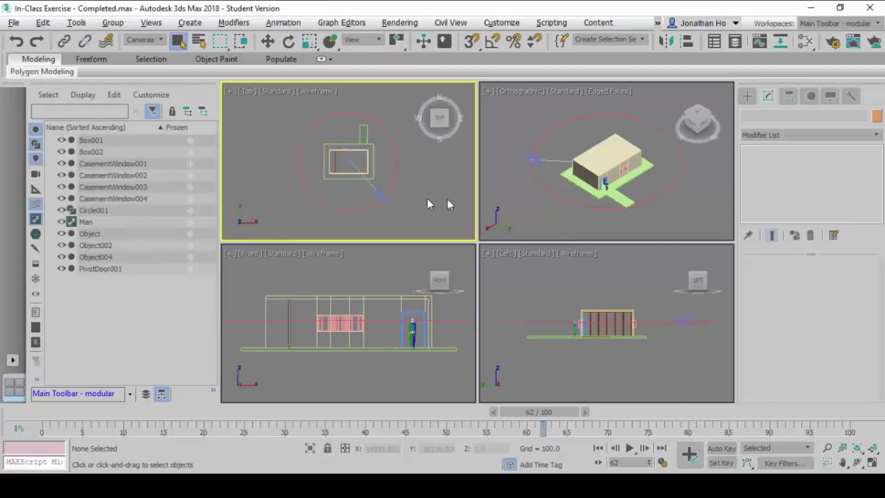
click(510, 212)
key(ctrl+x)
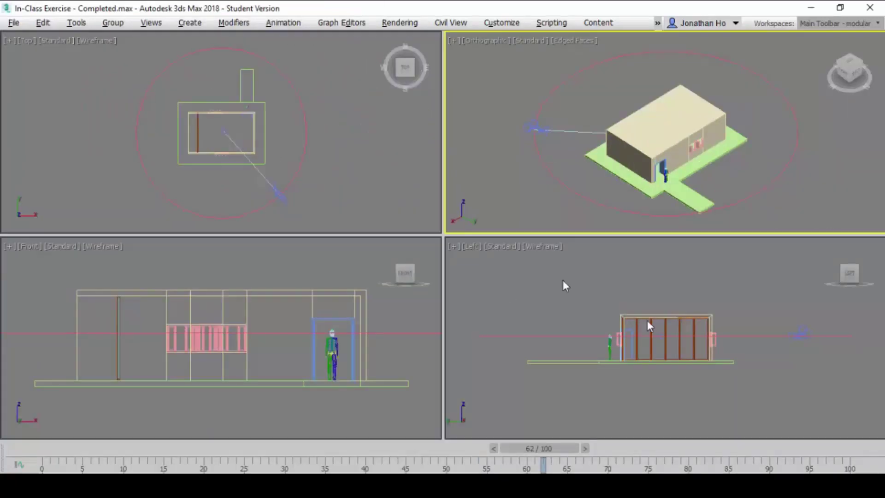
click(536, 302)
key(/)
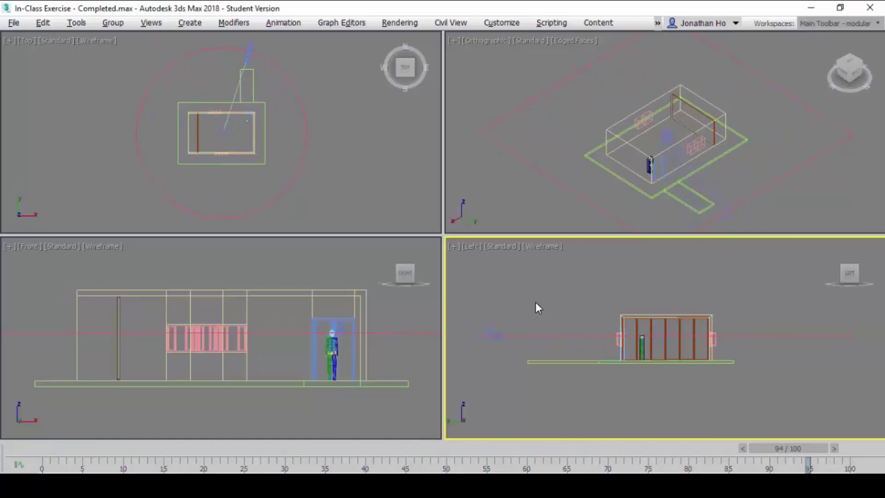
Set the Orthographic viewport to look through Camera 01 - Path Constraint.
click(525, 187)
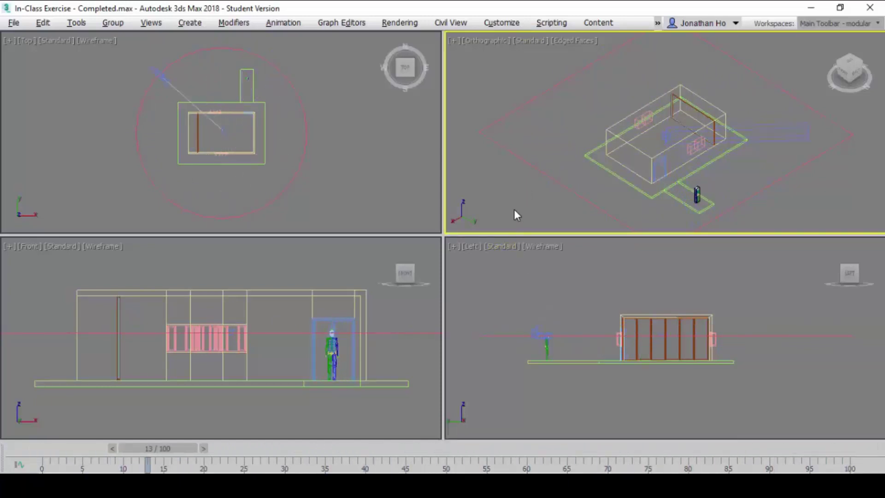
key(c)
double_click(461, 150)
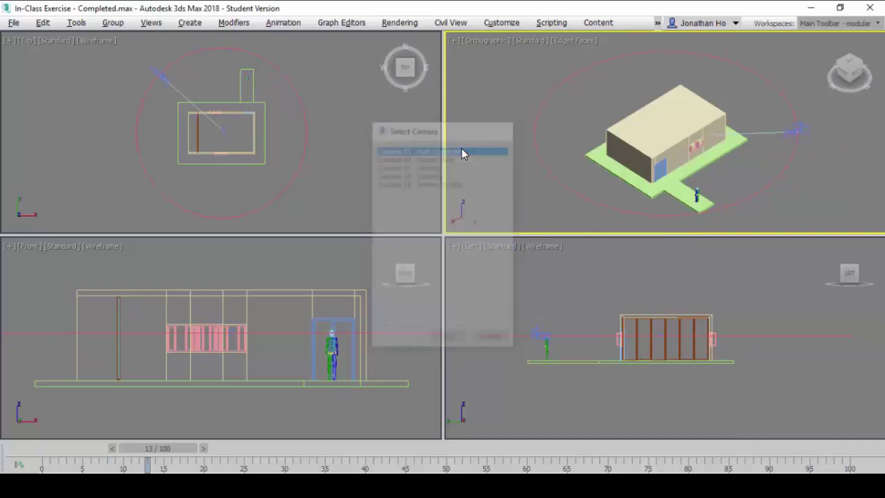
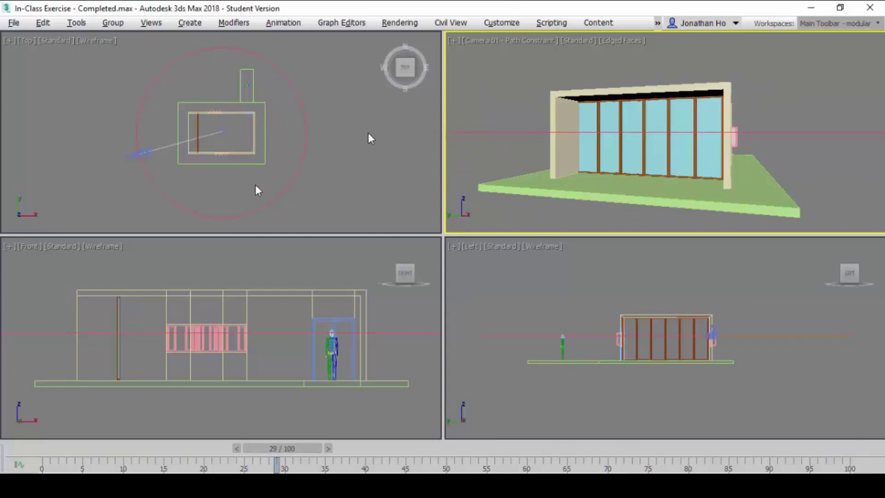
Hide Camera 01 - Path Constraint and its target, and return the orbited viewport to the Top view.
click(156, 157)
right_click(167, 145)
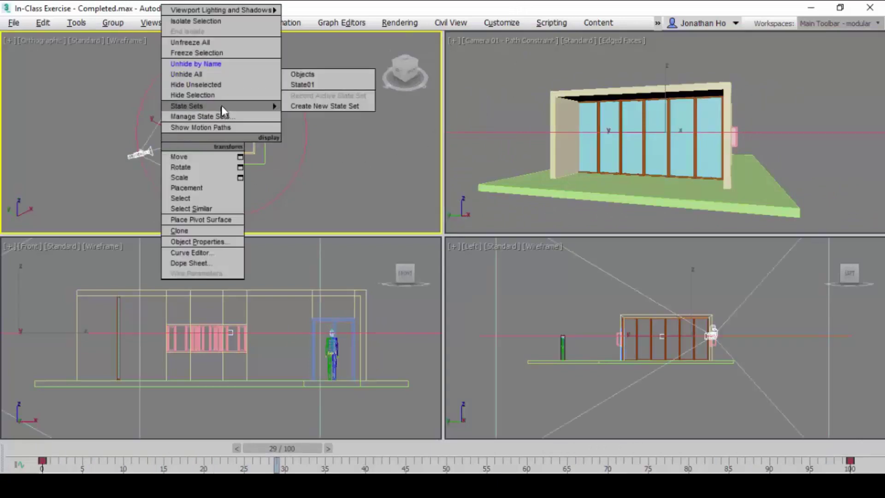
alt+middle_drag(221, 105, 225, 95)
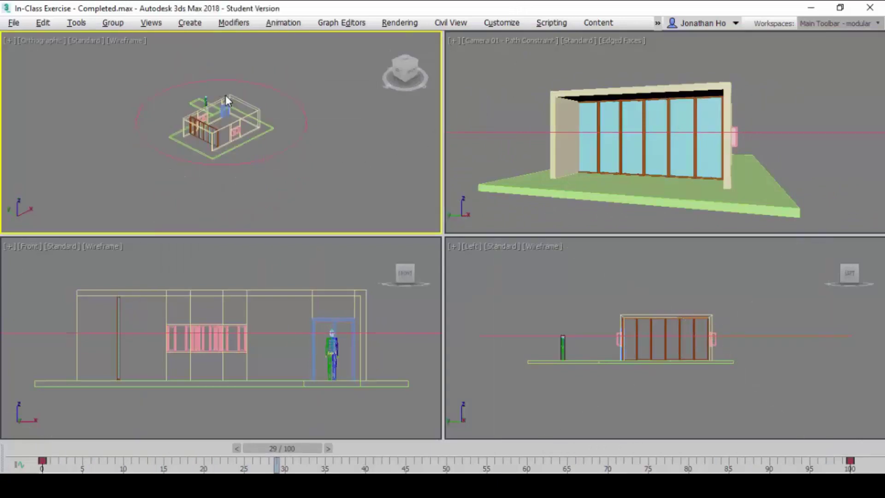
key(t)
Unhide Camera 02 - Rotate View by name.
right_click(342, 132)
click(399, 62)
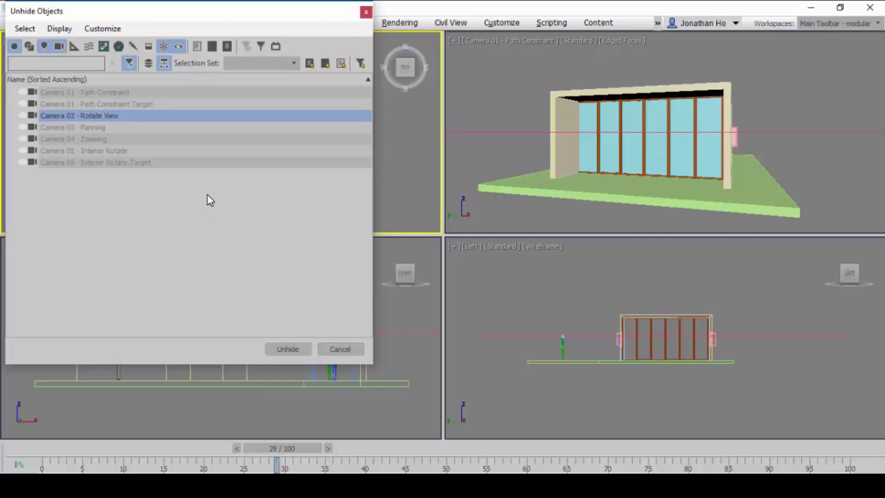
click(280, 347)
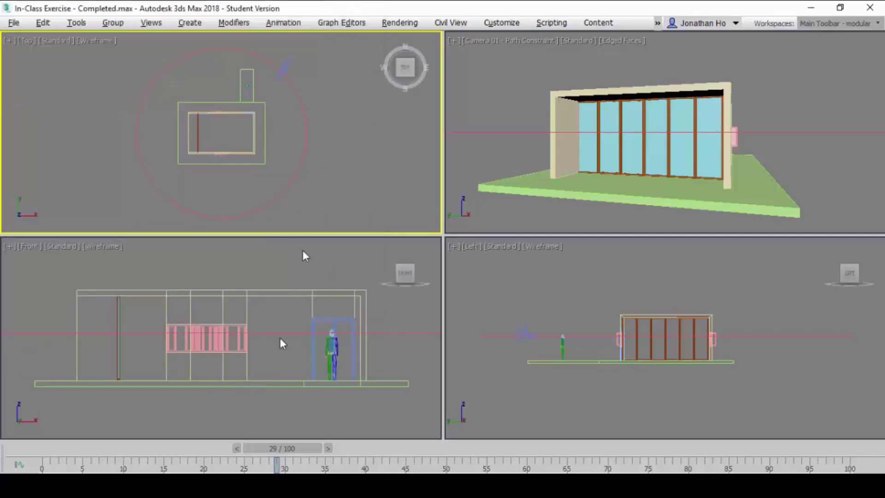
Switch the camera viewport to Camera 02 - Rotate View.
click(501, 135)
key(c)
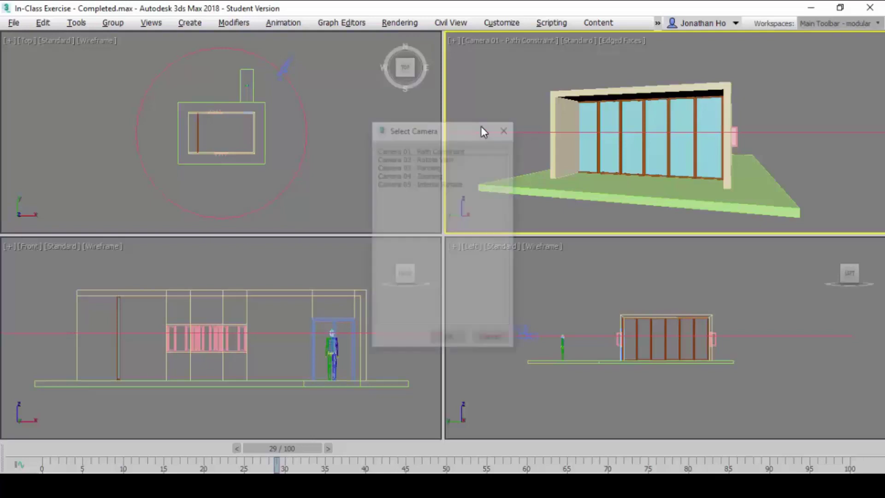
double_click(464, 158)
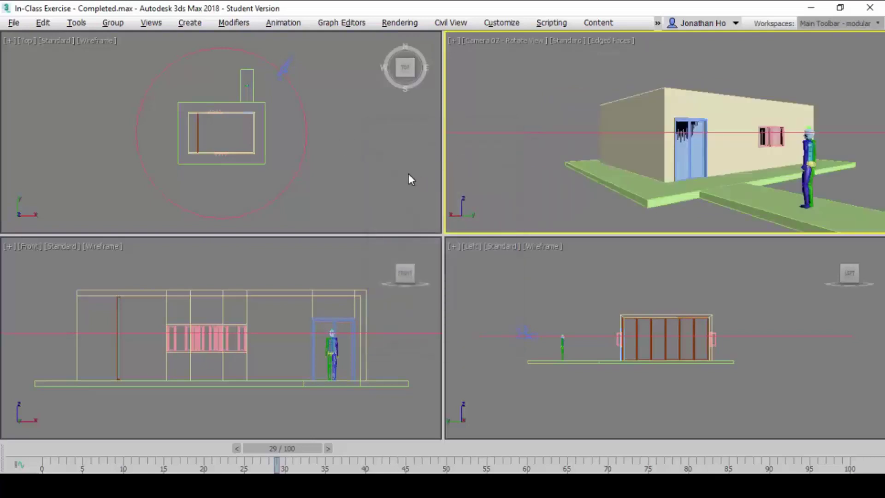
Play the animation with Camera 02 - Rotate View selected to examine its rotation, and return the time slider to frame 0.
click(322, 129)
click(284, 68)
alt+middle_drag(310, 86, 290, 61)
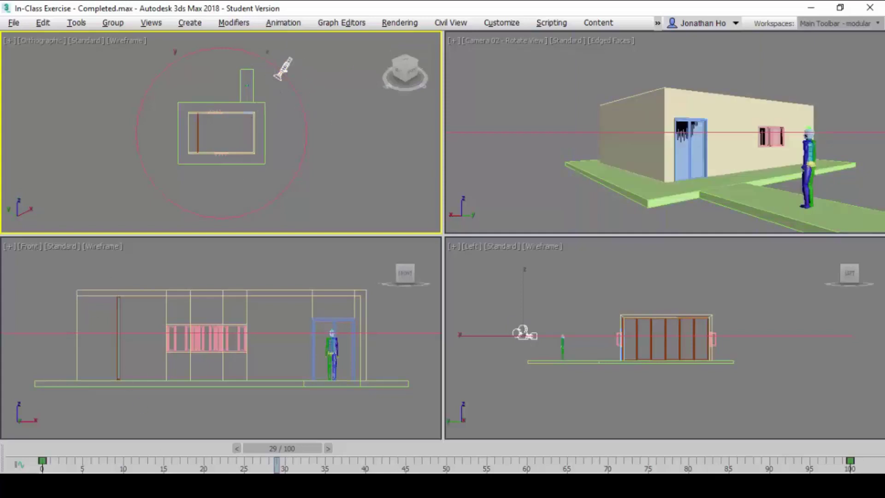
click(615, 413)
key(/)
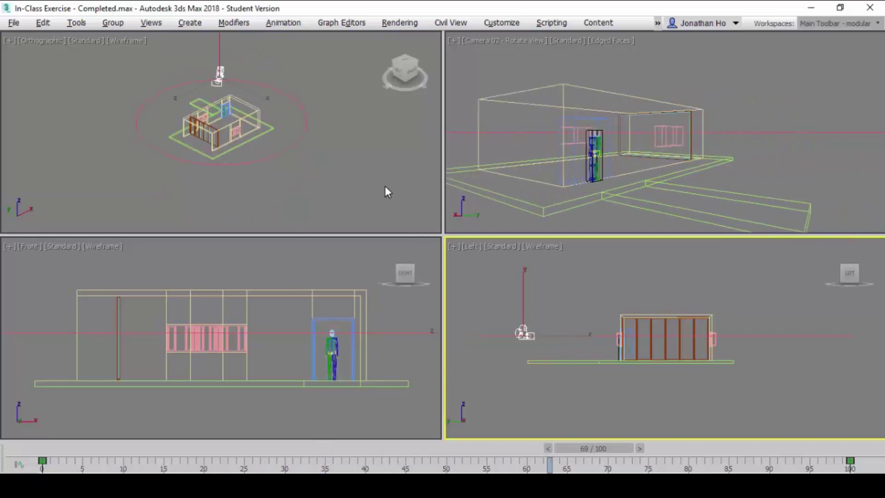
click(385, 186)
key(t)
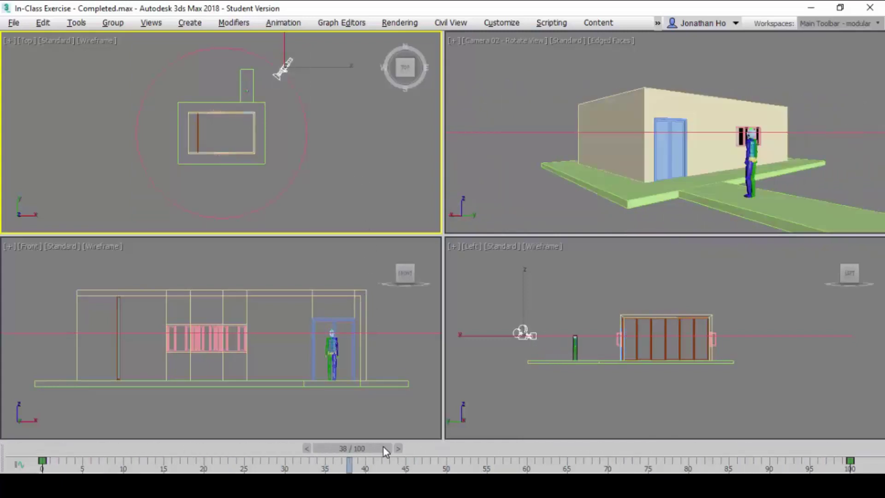
drag(383, 447, 28, 432)
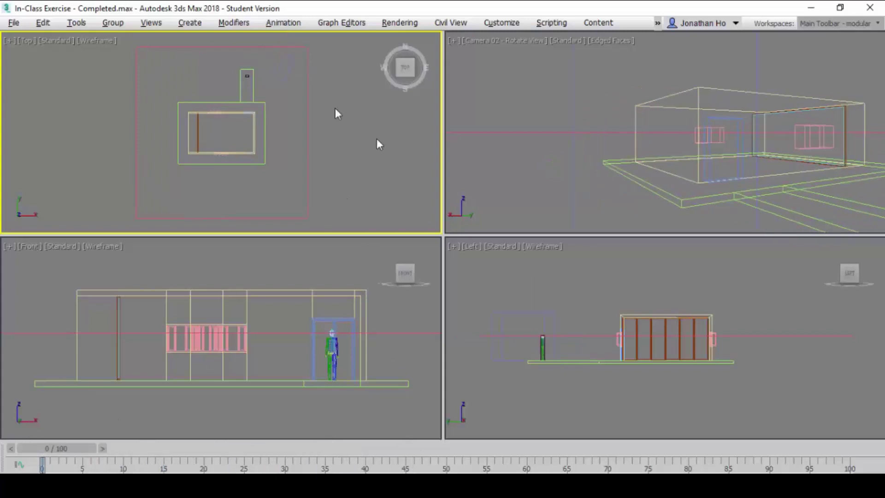
Select Camera 02 - Rotate View in the Top view and hide it.
click(288, 68)
right_click(286, 142)
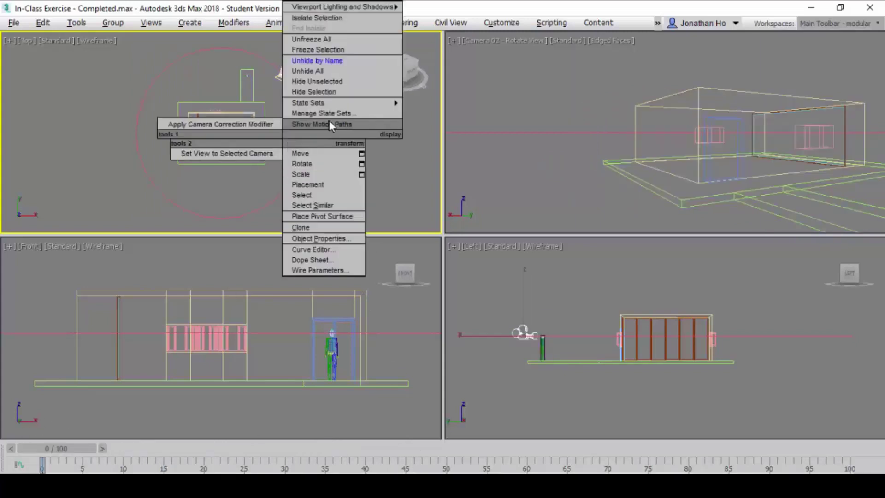
click(336, 93)
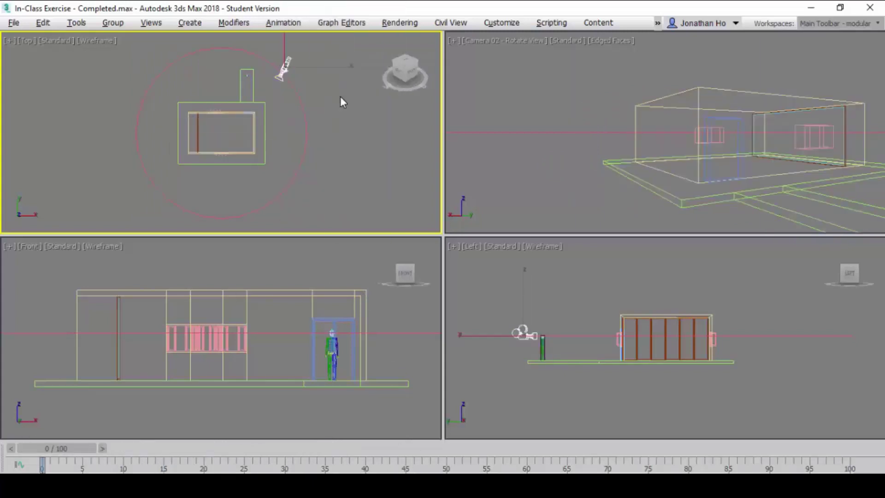
Unhide Camera 03 - Panning by name.
right_click(375, 137)
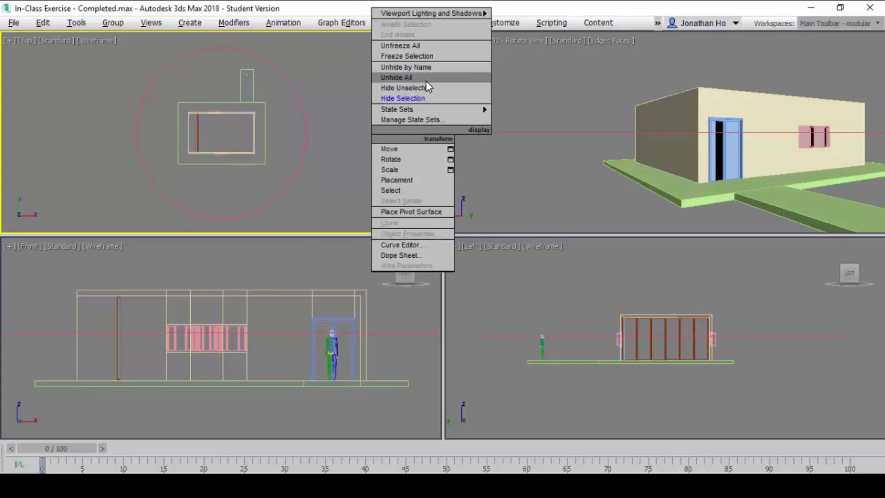
click(415, 67)
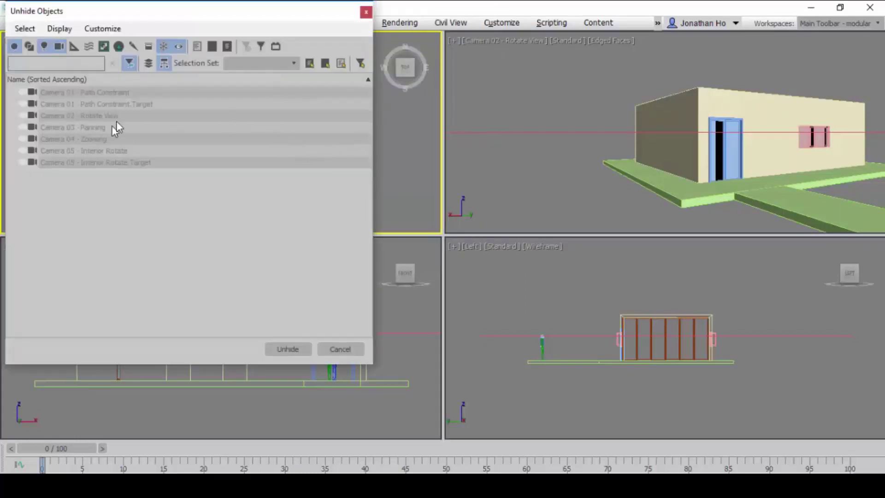
click(287, 349)
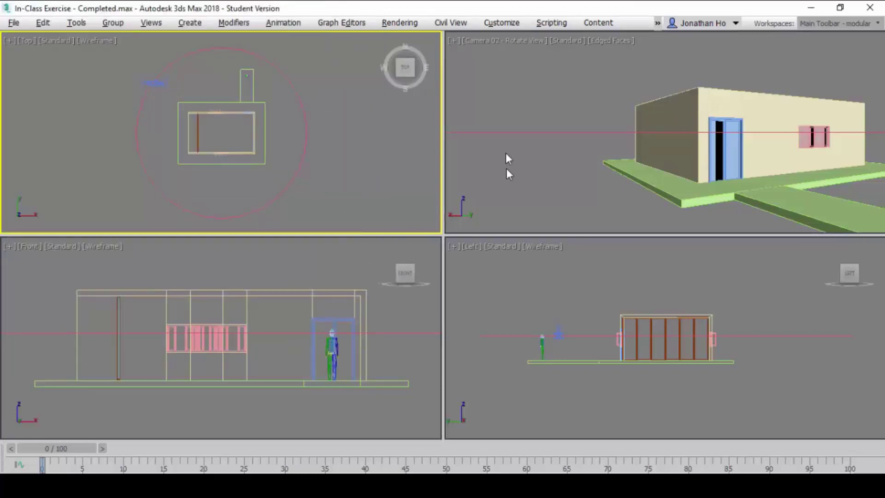
Switch the camera viewport to Camera 03 - Panning.
click(519, 183)
key(c)
double_click(415, 167)
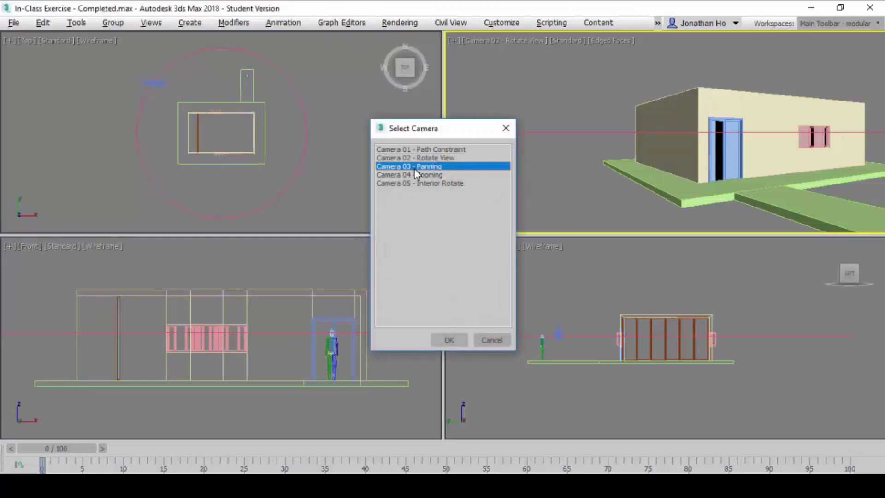
Play the animation through Camera 03 - Panning to examine its panning movement across the building, and stop playback.
click(385, 185)
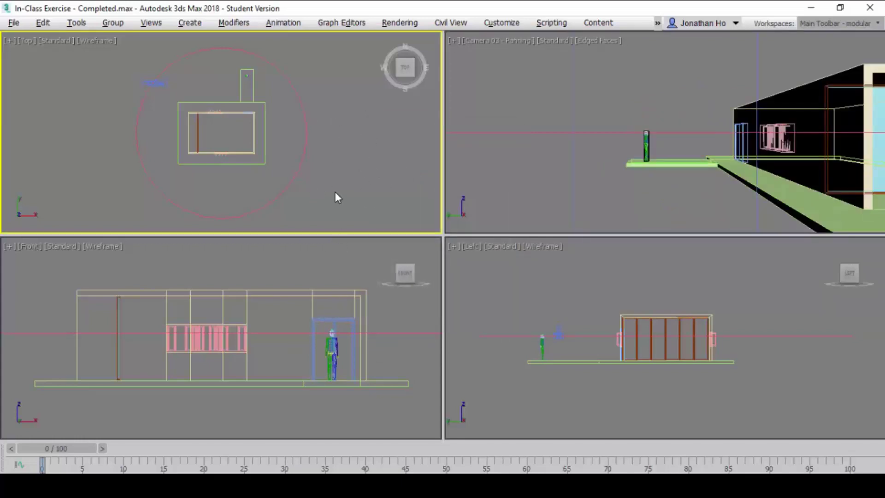
key(slash)
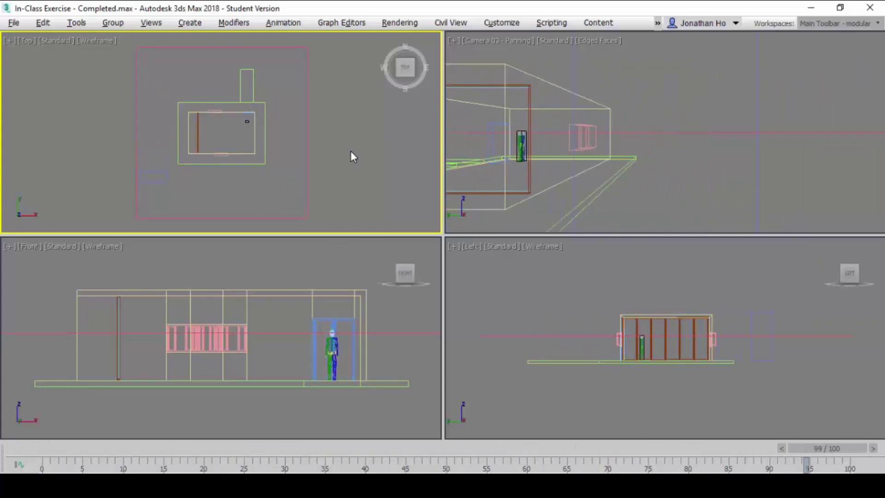
click(531, 113)
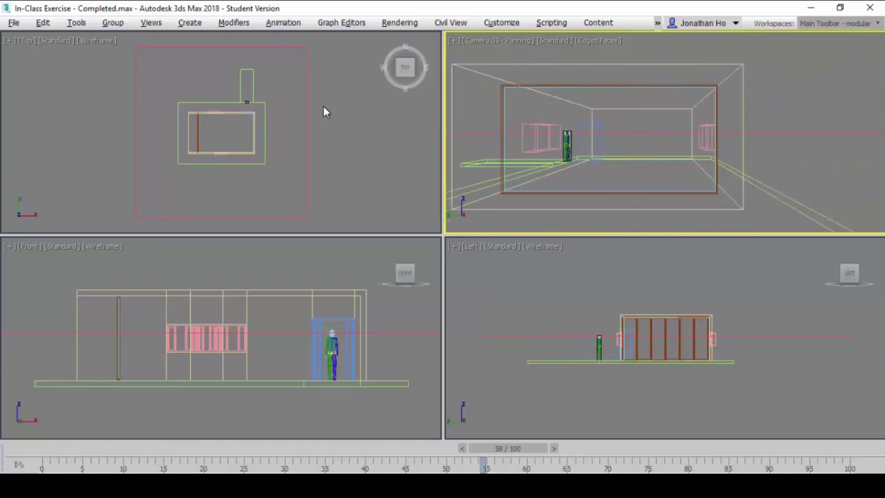
click(315, 146)
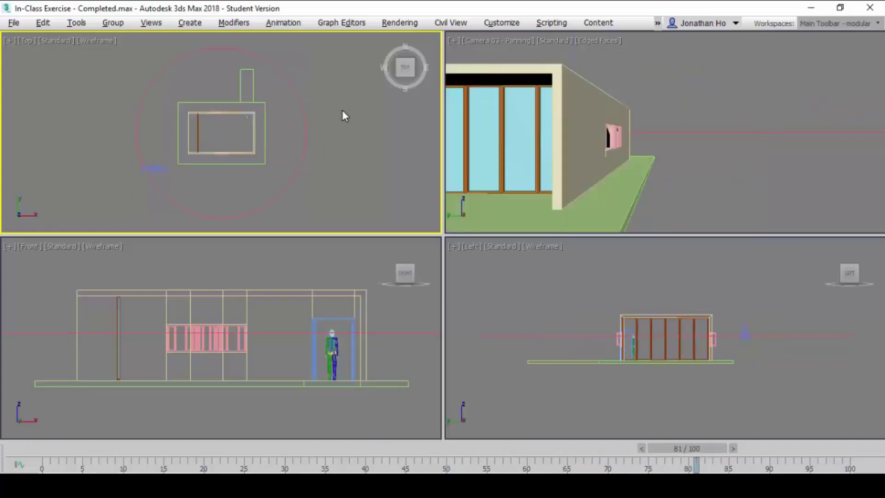
Select Camera 03 - Panning in the Top view and hide it, keeping that viewport in Top view.
right_click(156, 169)
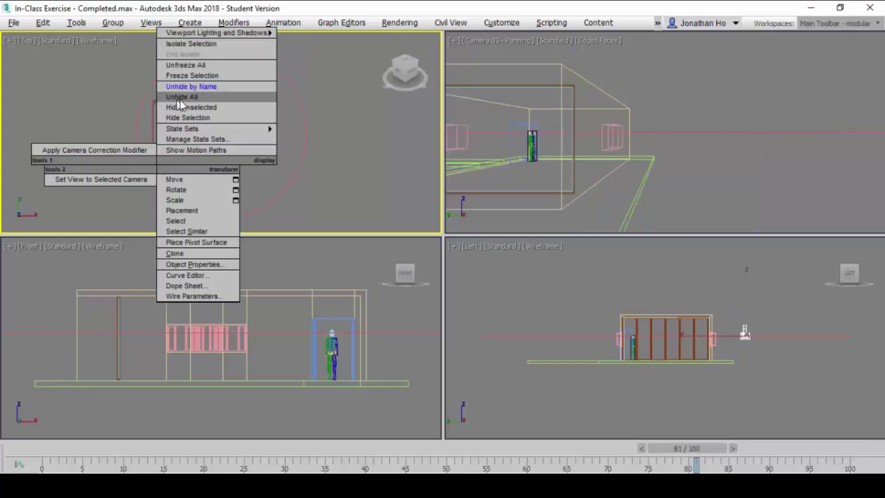
click(198, 127)
alt+middle_drag(198, 128, 328, 146)
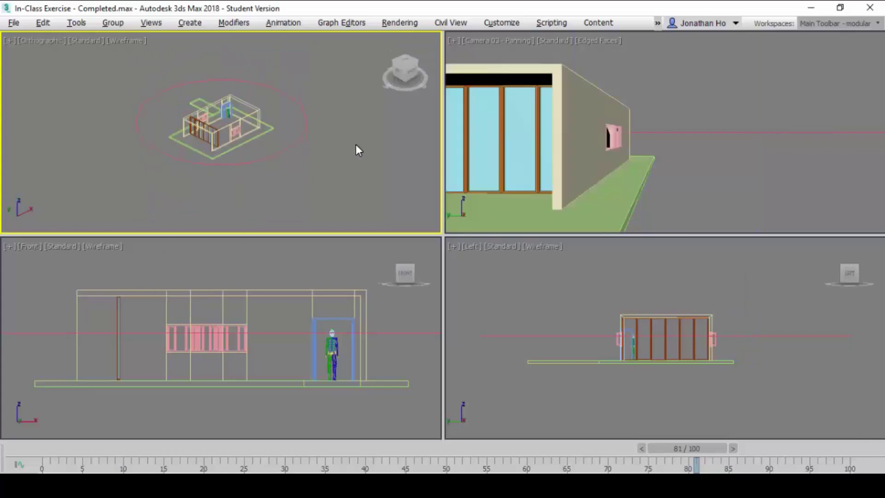
key(t)
Unhide Camera 04 - Zooming by name.
right_click(350, 138)
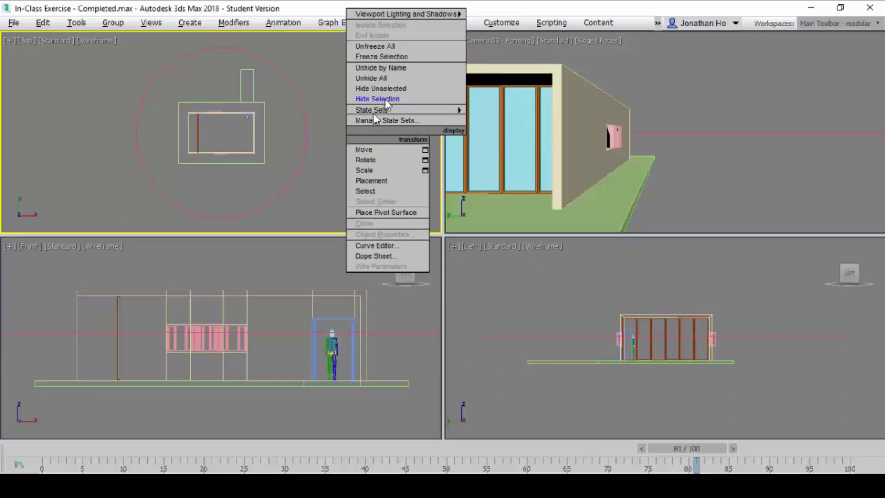
click(397, 70)
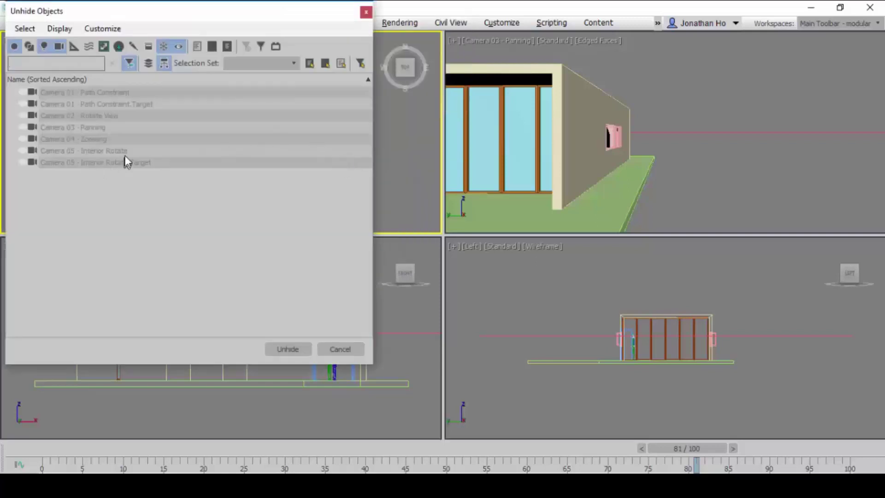
click(131, 140)
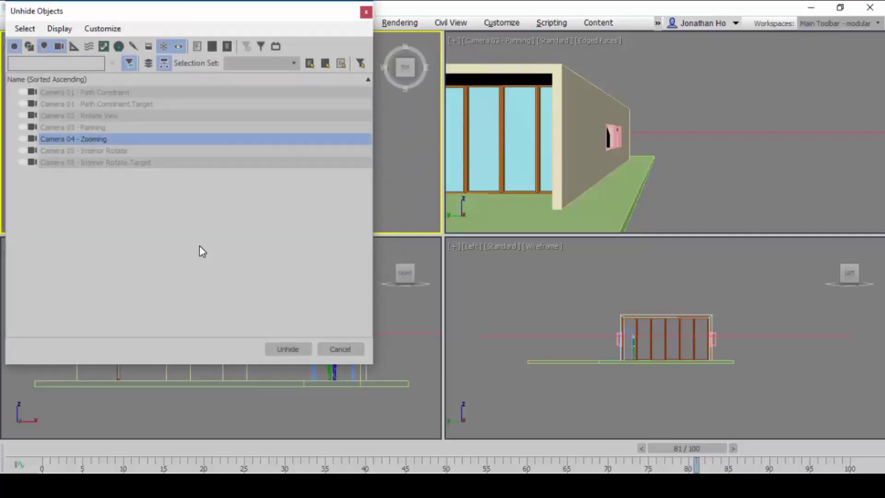
click(295, 349)
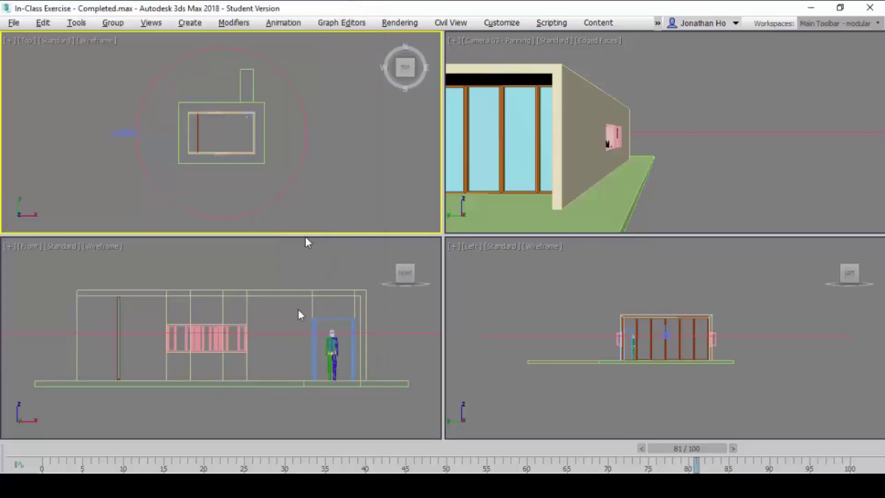
Switch the camera viewport from Camera 03 - Panning to Camera 04 - Zooming.
click(759, 159)
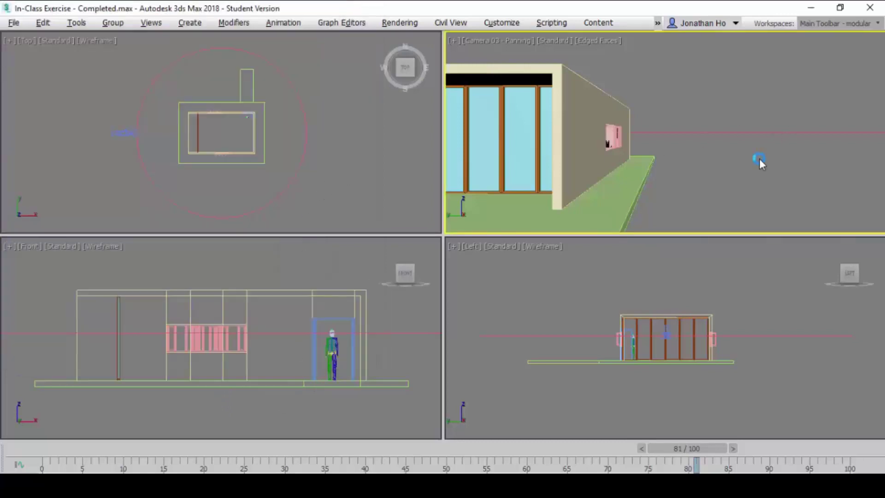
key(c)
double_click(417, 175)
Play the animation through Camera 04 - Zooming to examine its zoom towards the building, and stop playback.
click(406, 181)
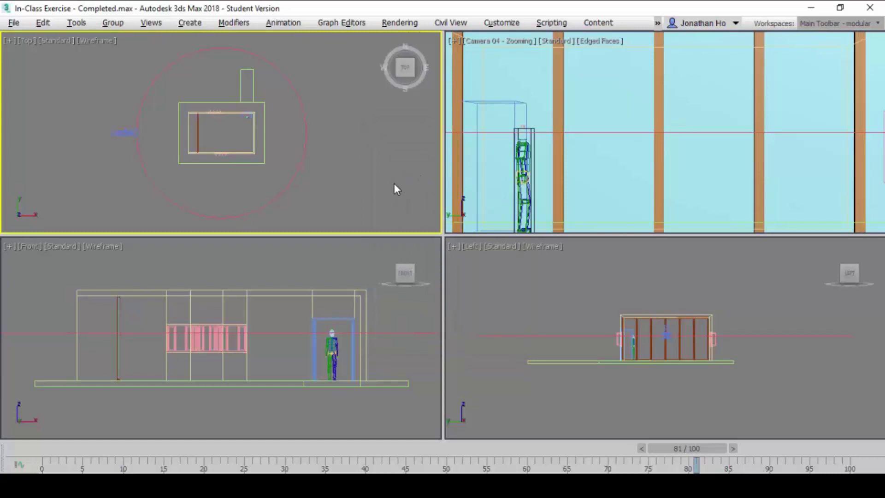
key(slash)
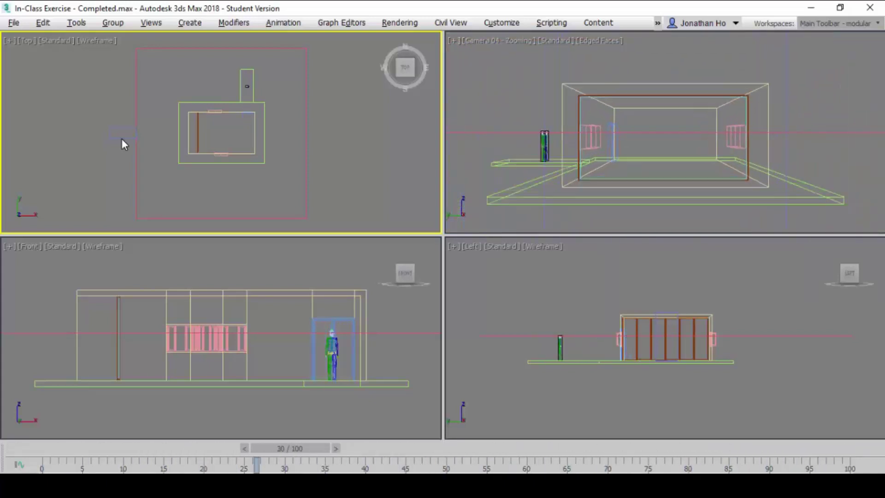
right_click(356, 140)
click(336, 118)
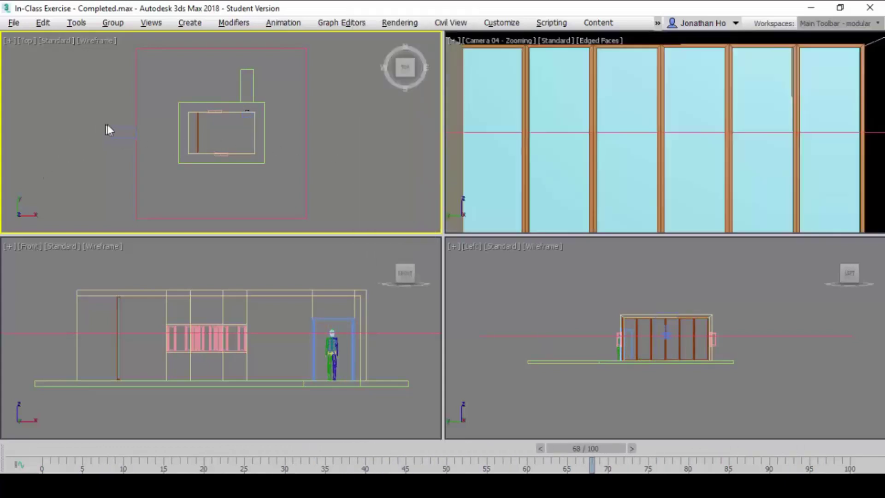
Select Camera 04 - Zooming and hide it, restoring the orbited viewport to Top view.
alt+middle_drag(114, 132, 125, 138)
right_click(126, 139)
scroll(166, 95, down, 3)
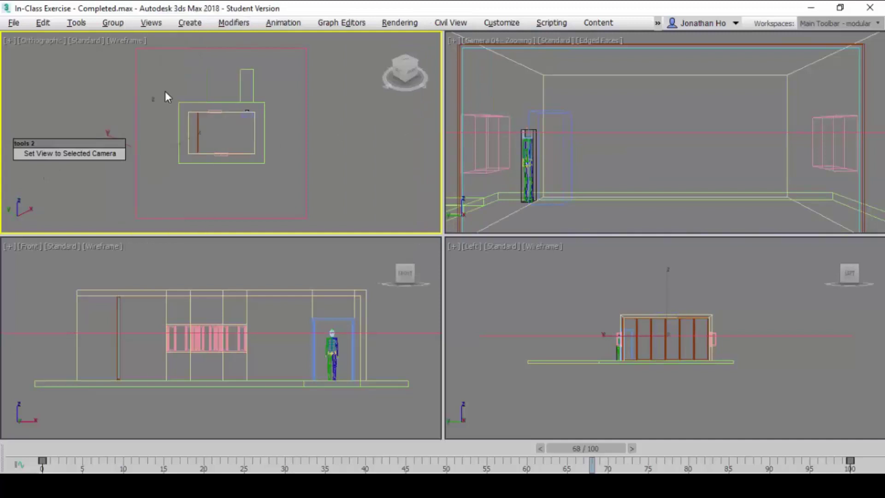
alt+middle_drag(166, 95, 293, 134)
key(t)
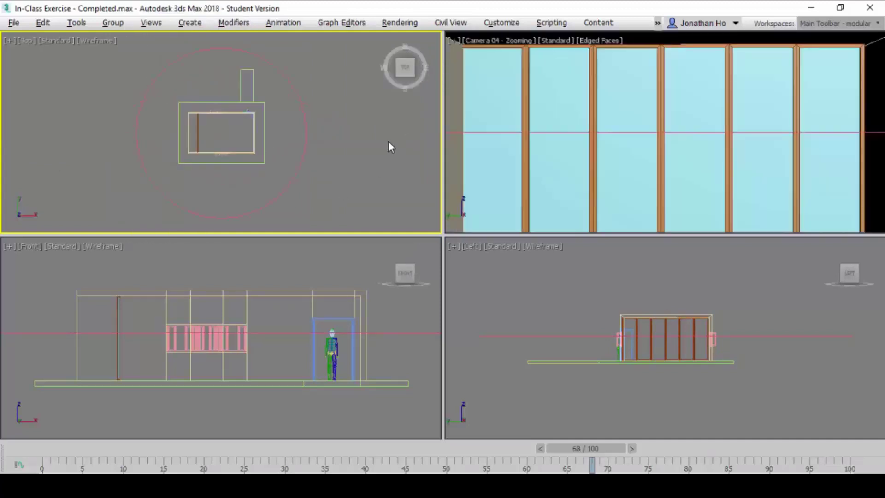
Unhide Camera 05 - Interior Rotate together with its target by name.
right_click(383, 140)
click(435, 67)
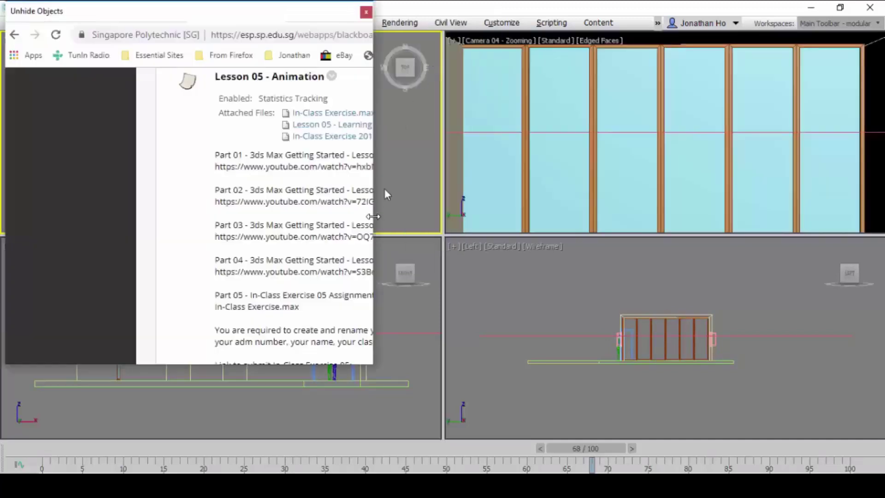
click(142, 163)
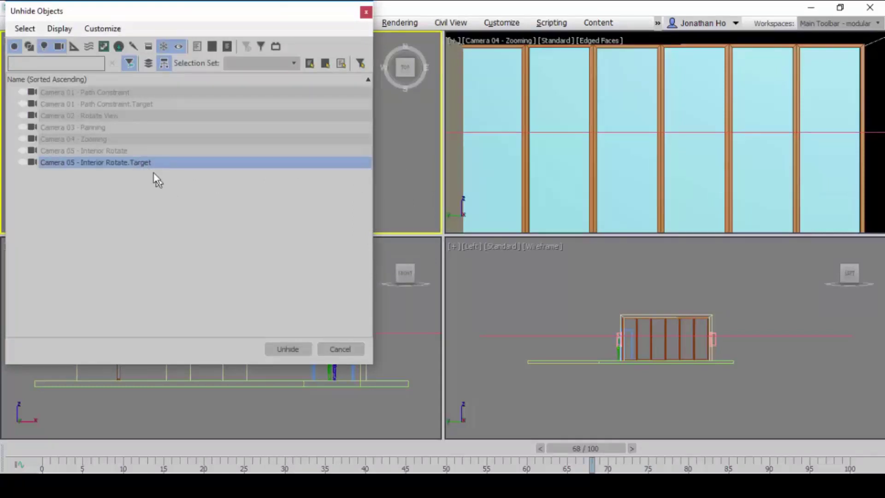
click(153, 153)
ctrl+click(153, 161)
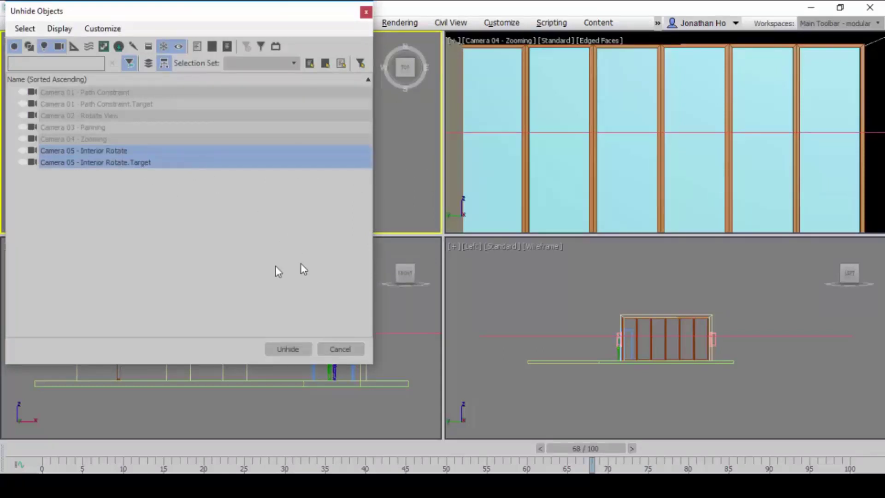
click(289, 351)
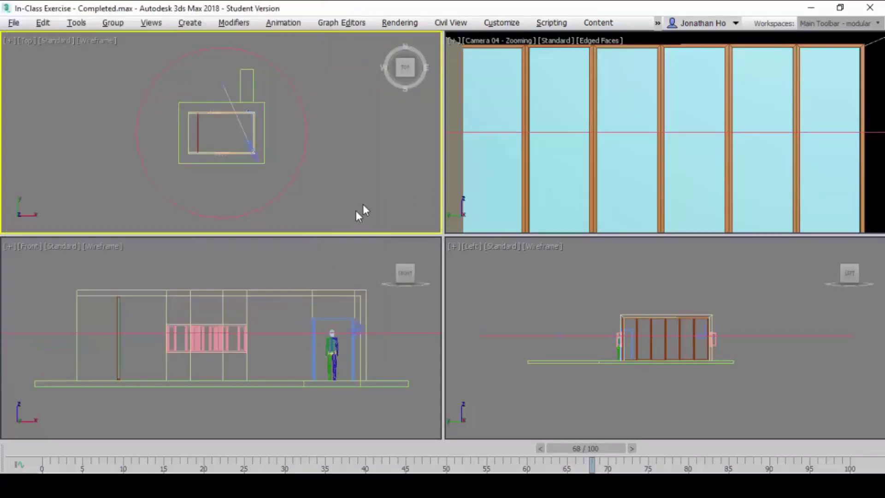
Switch the camera viewport from Camera 04 - Zooming to Camera 05 - Interior Rotate.
click(583, 130)
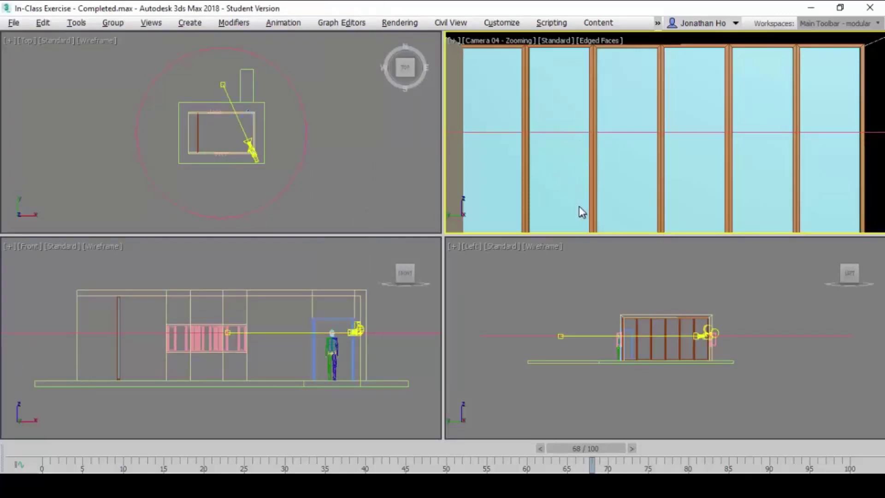
key(c)
double_click(431, 184)
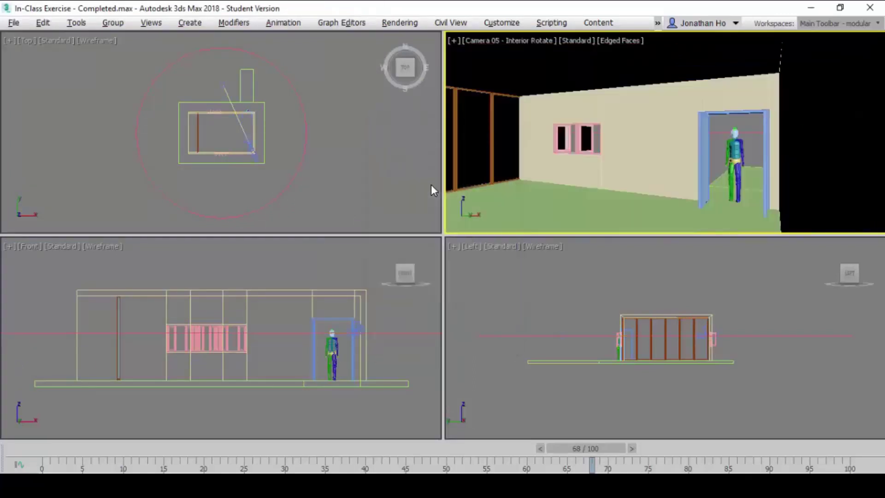
Return the time slider to frame 0 and play the animation through Camera 05 - Interior Rotate to examine its interior rotation.
click(402, 189)
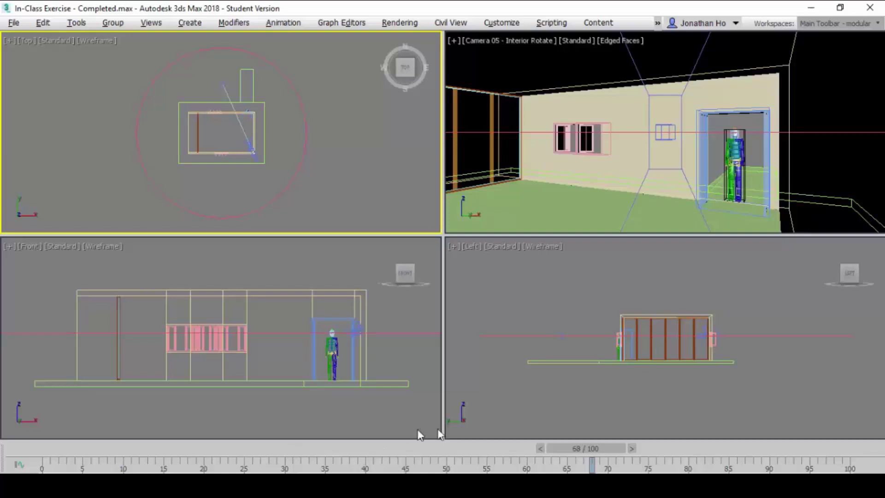
drag(600, 451, 2, 453)
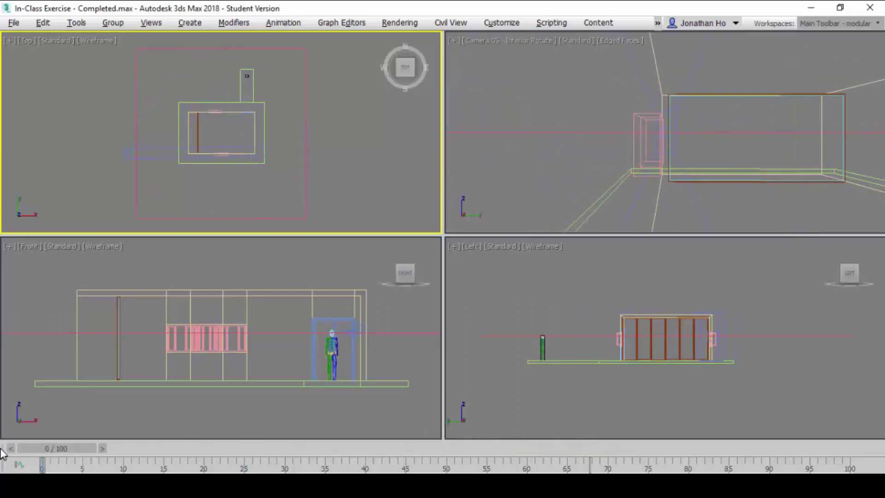
click(526, 125)
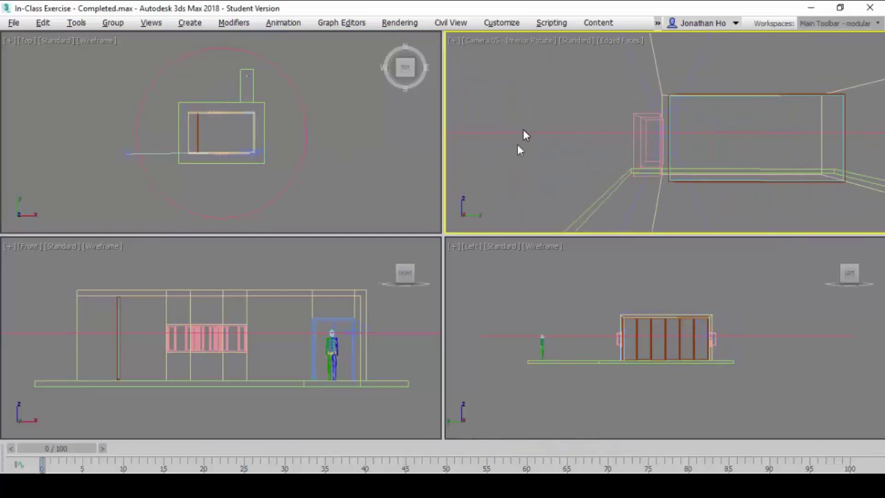
key(/)
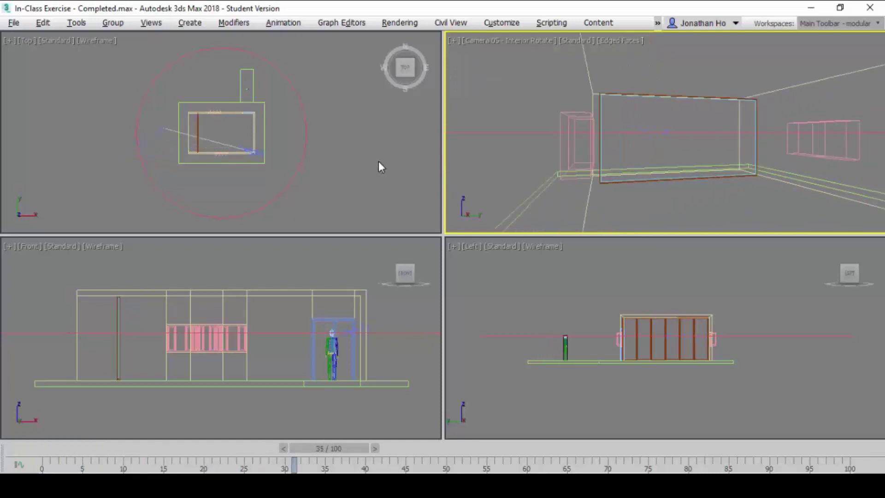